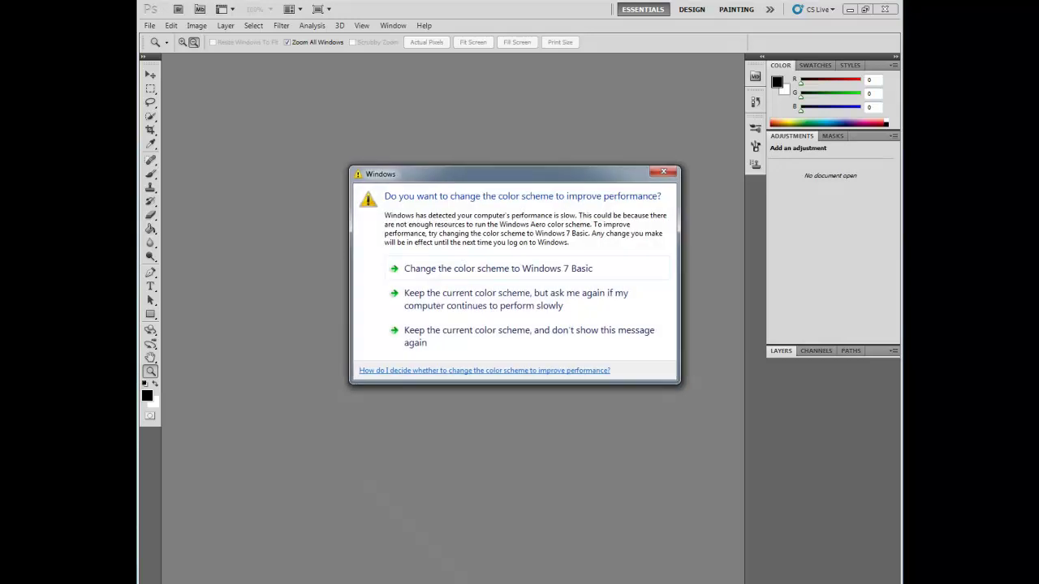
- Dismiss the Windows color scheme warning and create a new blank document 500 pixels wide and 500 pixels high
{"action": "left_click", "coordinate": [663, 171]}
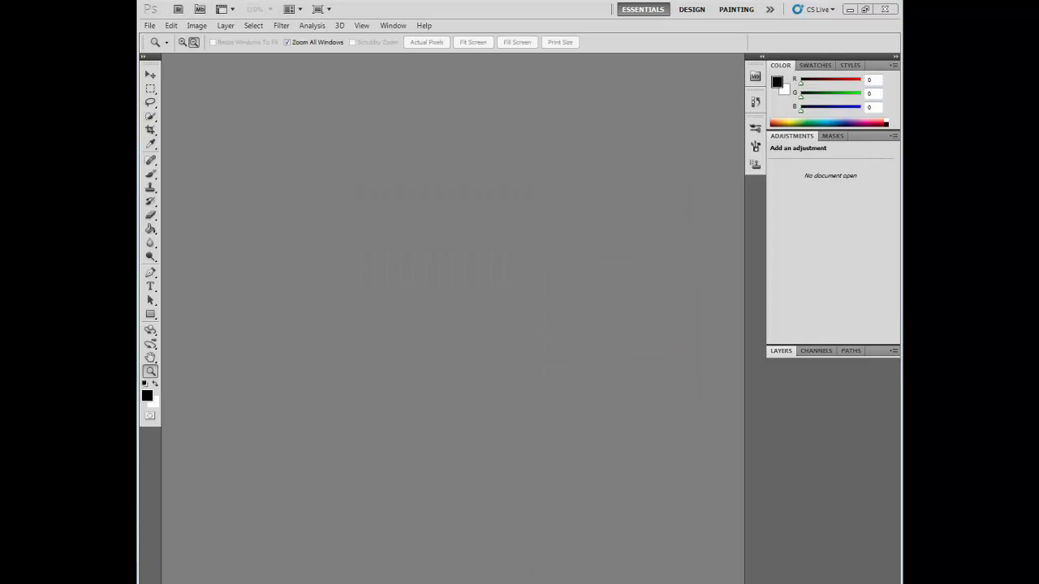
{"action": "key", "text": "alt+f"}
{"action": "key", "text": "Down"}
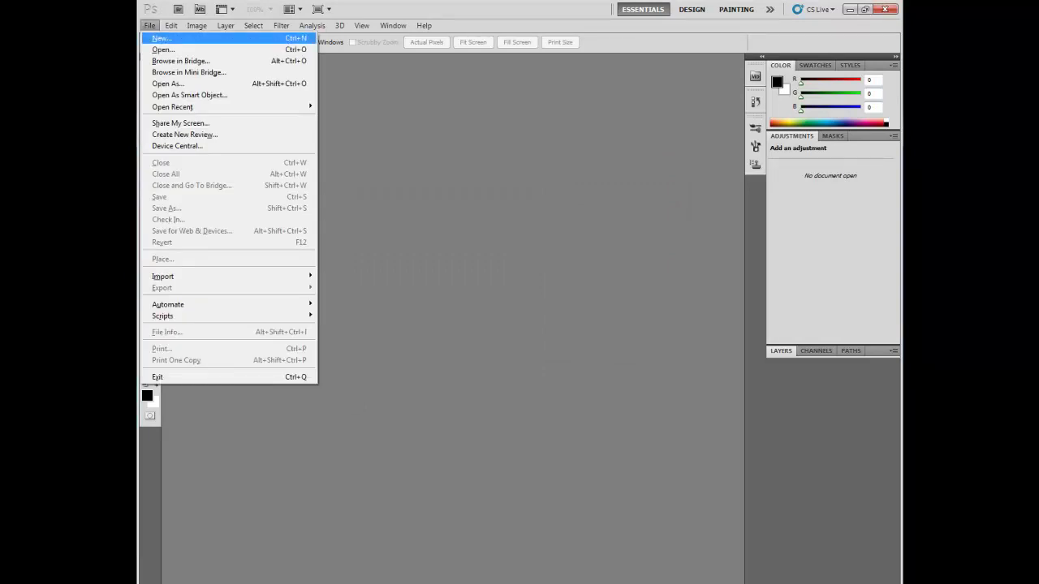
{"action": "key", "text": "Return"}
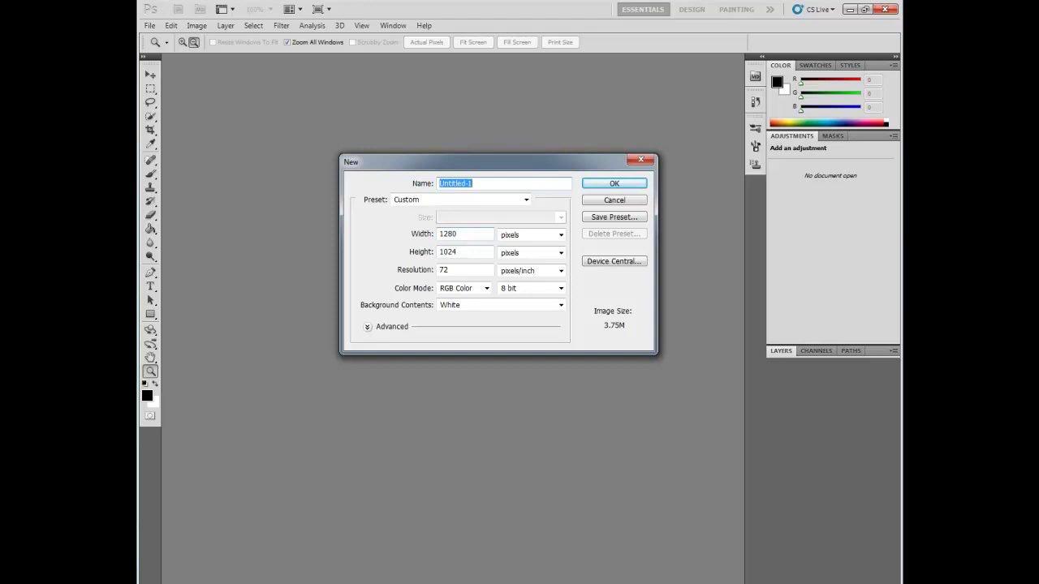
{"action": "double_click", "coordinate": [447, 234]}
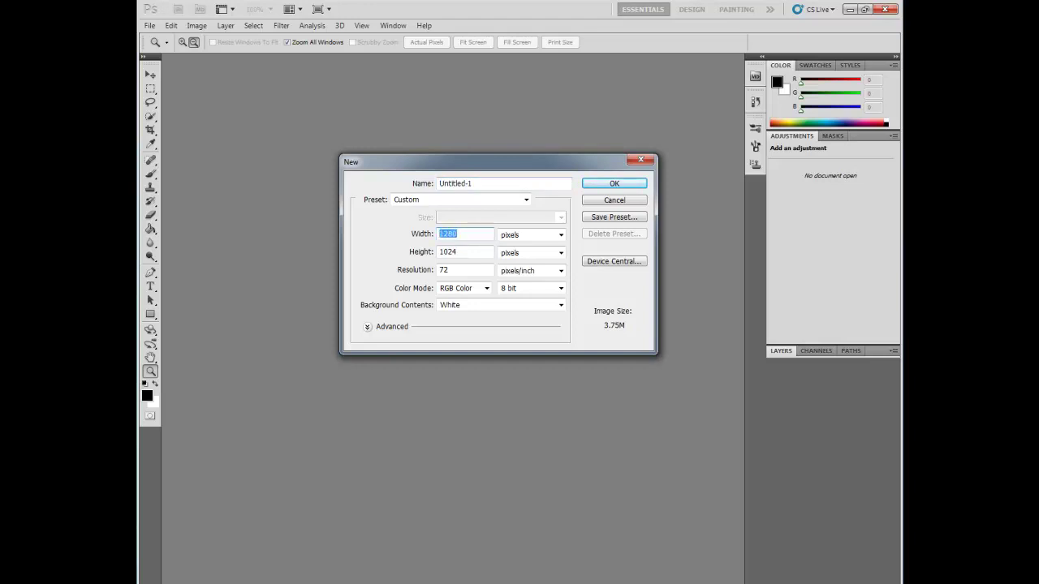
{"action": "type", "text": "500"}
{"action": "key", "text": "Tab"}
{"action": "type", "text": "500"}
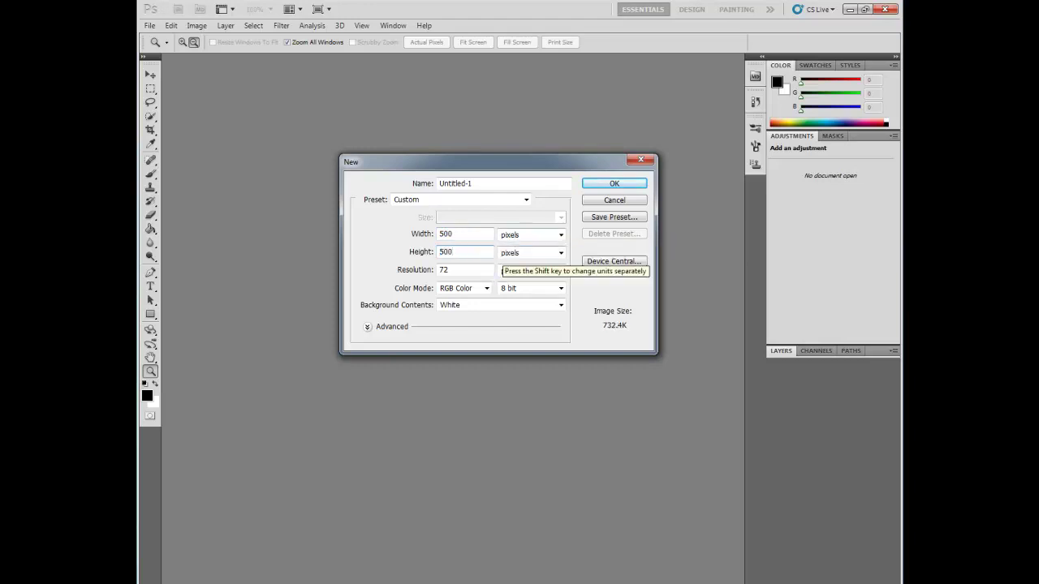
{"action": "left_click", "coordinate": [614, 184]}
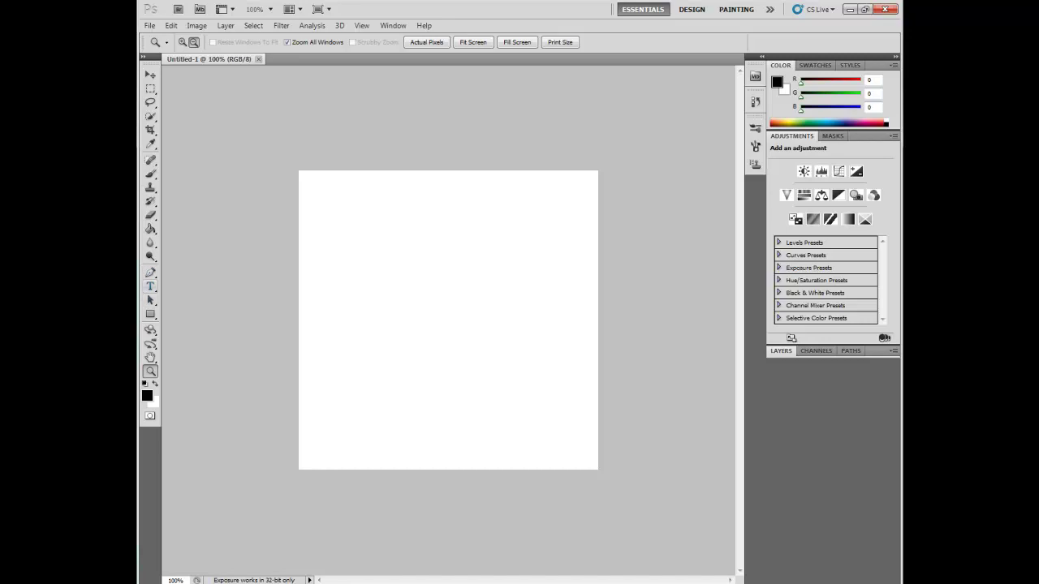
- Draw a paragraph text box spanning most of the canvas width in its upper half
{"action": "left_click", "coordinate": [150, 285]}
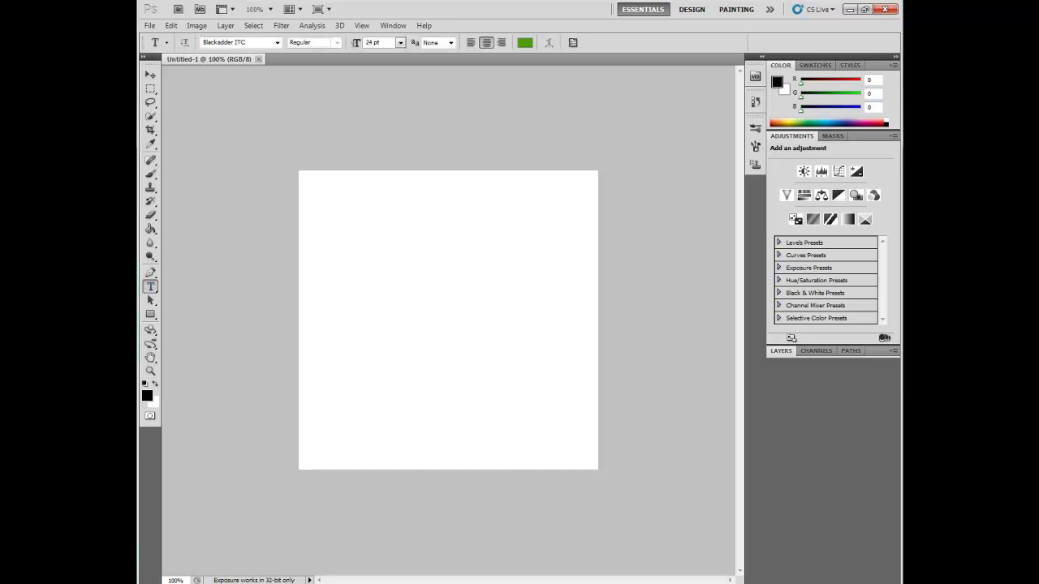
{"action": "left_click", "coordinate": [321, 243]}
{"action": "left_click_drag", "start_coordinate": [390, 331], "coordinate": [584, 326]}
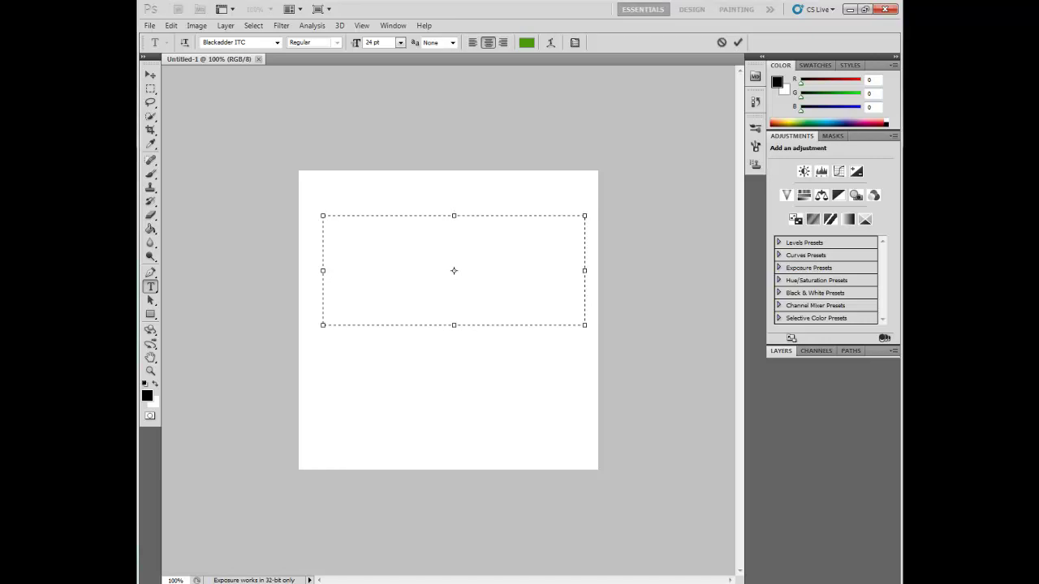
- Set the font of the empty text box to Highlander
{"action": "left_click", "coordinate": [277, 42]}
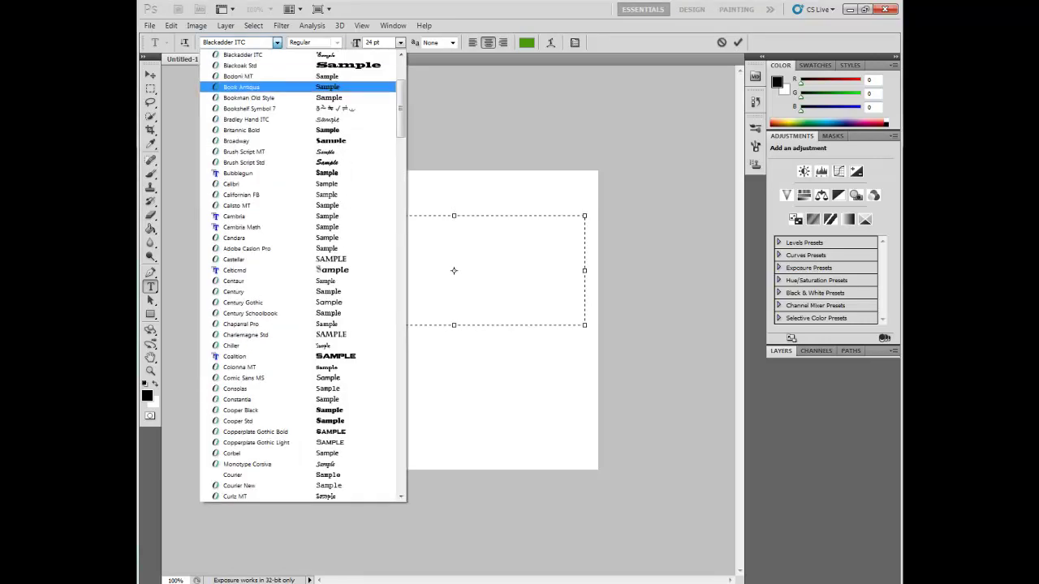
{"action": "scroll", "coordinate": [301, 276], "scroll_direction": "up", "scroll_amount": 5}
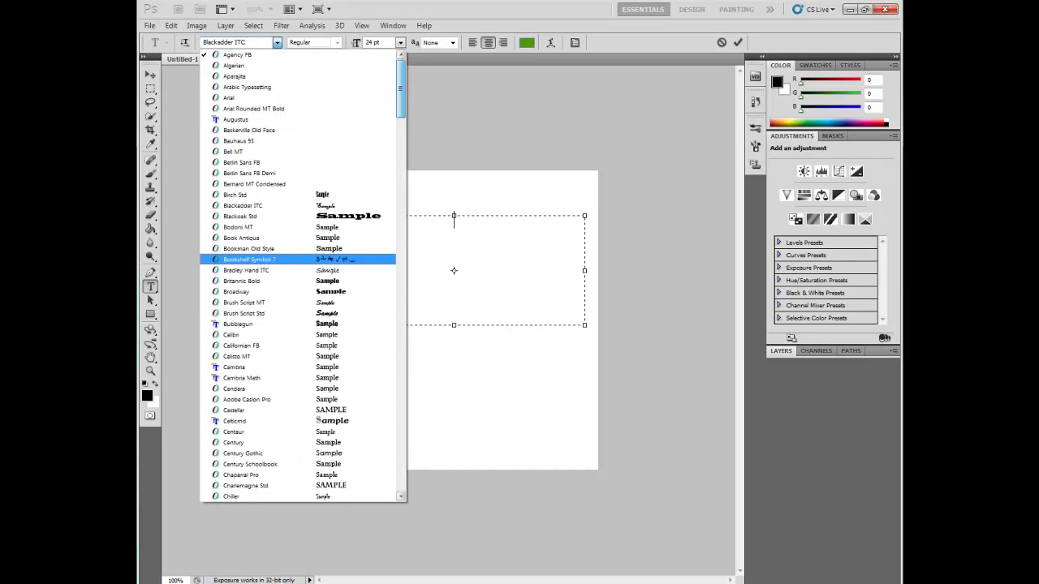
{"action": "scroll", "coordinate": [329, 313], "scroll_direction": "down", "scroll_amount": 15}
{"action": "scroll", "coordinate": [328, 313], "scroll_direction": "down", "scroll_amount": 12}
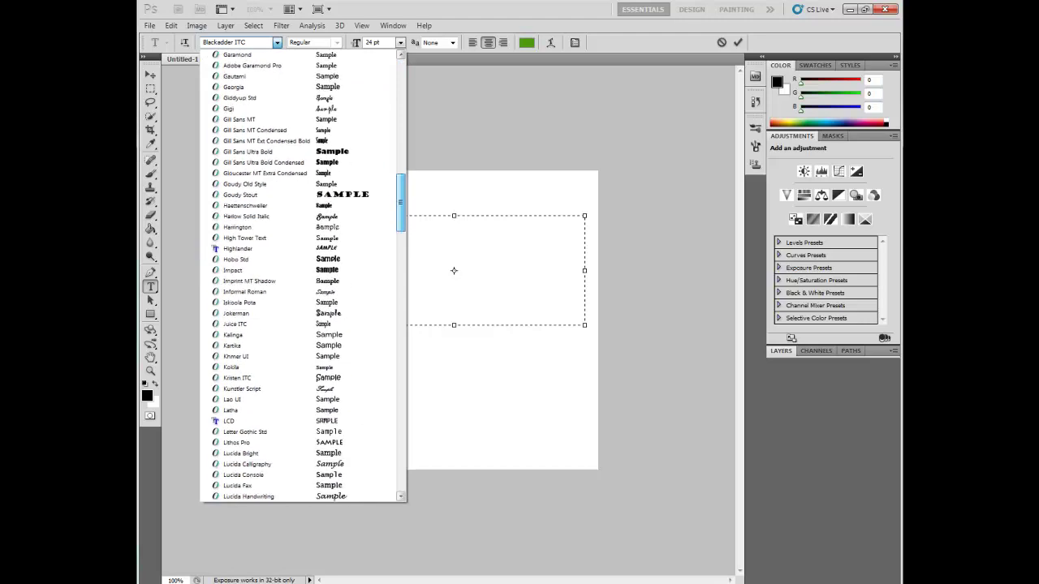
{"action": "scroll", "coordinate": [300, 205], "scroll_direction": "down", "scroll_amount": 2}
{"action": "key", "text": "Return"}
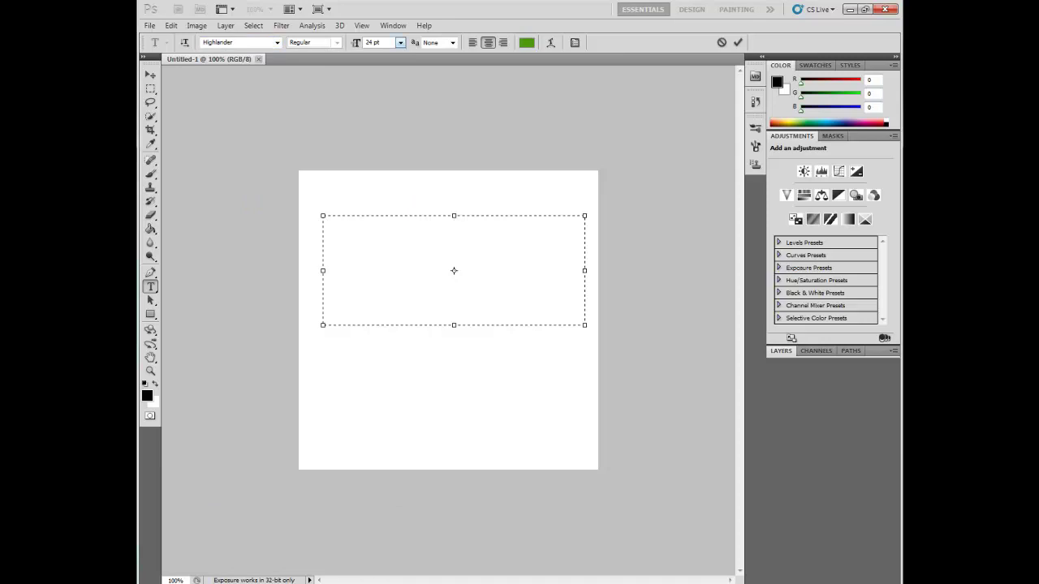
- Set the text size to 36 pt and the text color to blue #0c95b7
{"action": "left_click", "coordinate": [400, 42]}
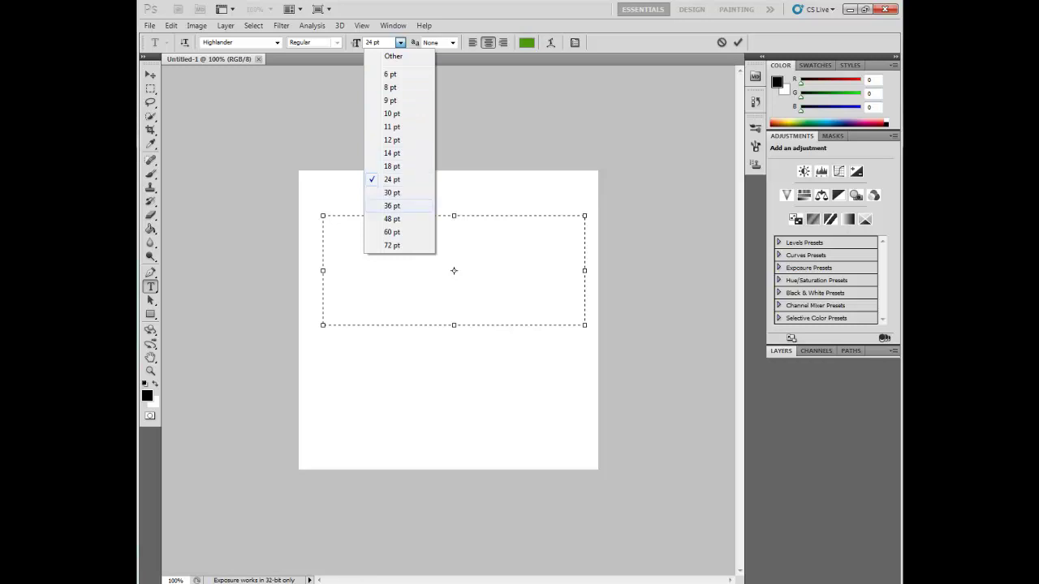
{"action": "left_click", "coordinate": [392, 205]}
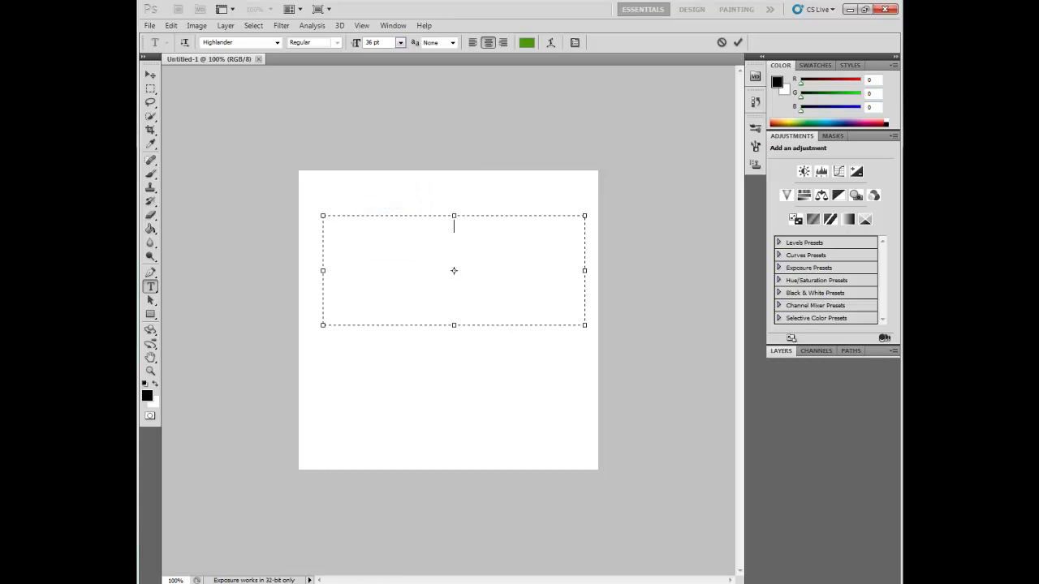
{"action": "left_click", "coordinate": [526, 42]}
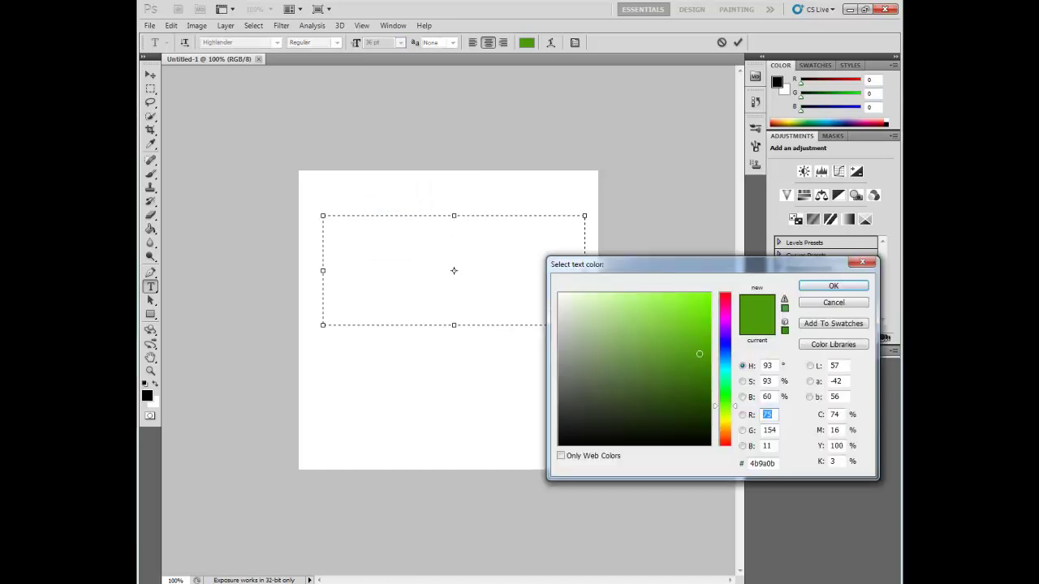
{"action": "mouse_move", "coordinate": [724, 405]}
{"action": "left_mouse_down"}
{"action": "mouse_move", "coordinate": [724, 364]}
{"action": "mouse_move", "coordinate": [682, 419]}
{"action": "mouse_move", "coordinate": [701, 412]}
{"action": "mouse_move", "coordinate": [700, 309]}
{"action": "mouse_move", "coordinate": [700, 335]}
{"action": "left_mouse_up"}
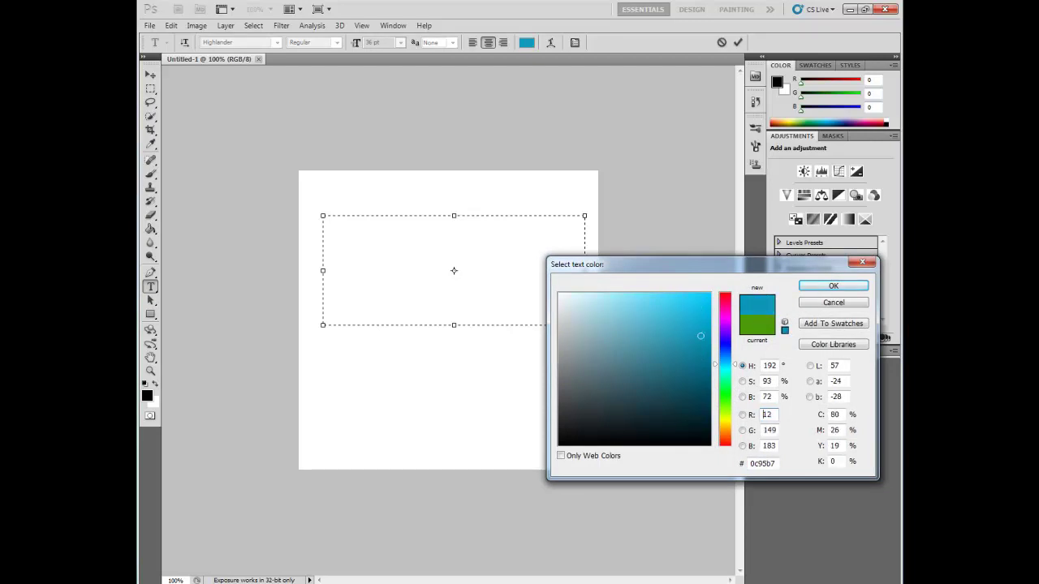
{"action": "key", "text": "Return"}
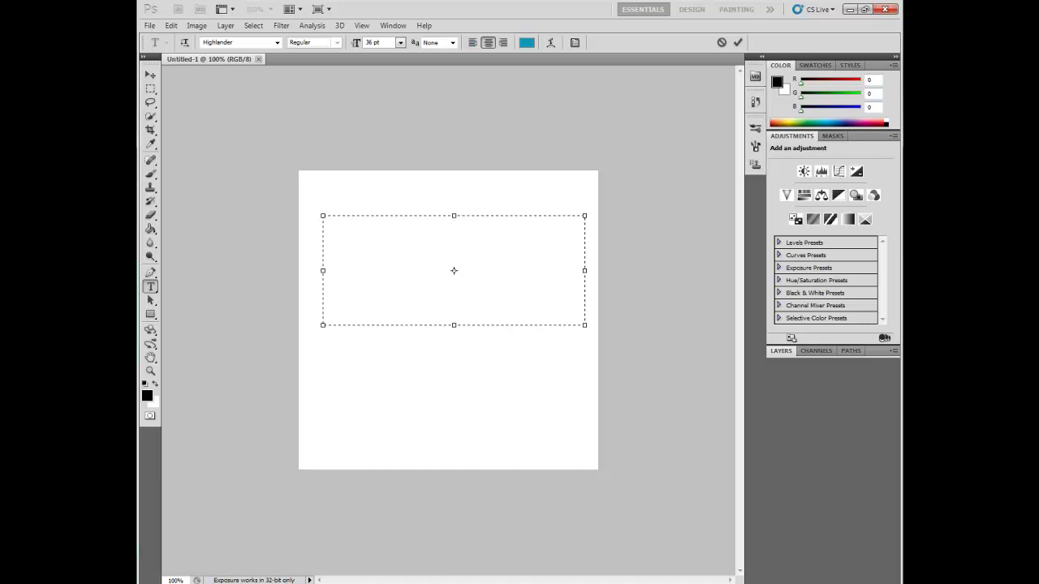
- Enter "Thriving Tutorials" in the text box and enlarge all of its text to 60 pt
{"action": "type", "text": "THRNING TUTORIALS"}
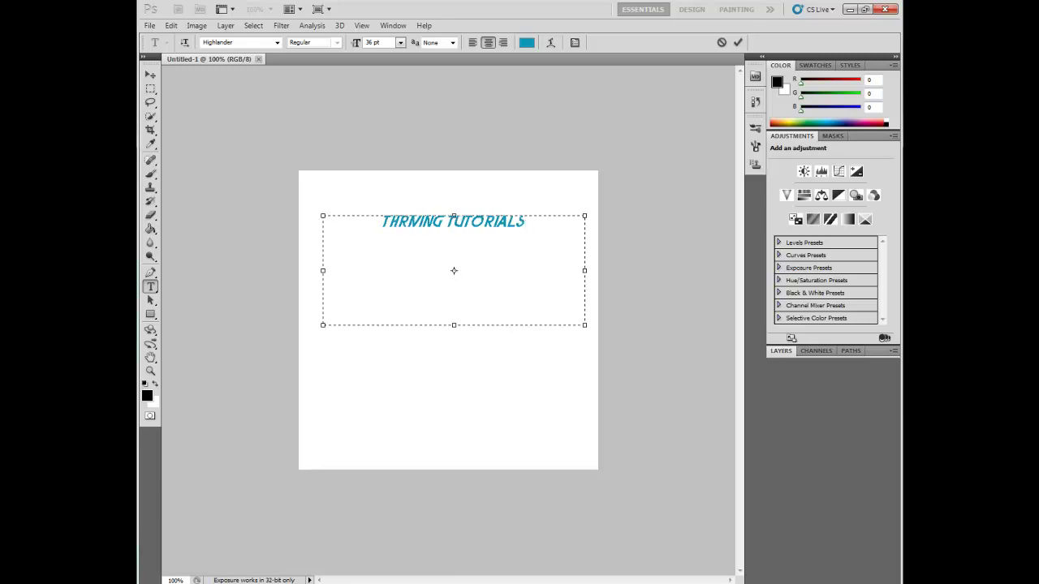
{"action": "key", "text": "ctrl+a"}
{"action": "left_click", "coordinate": [400, 42]}
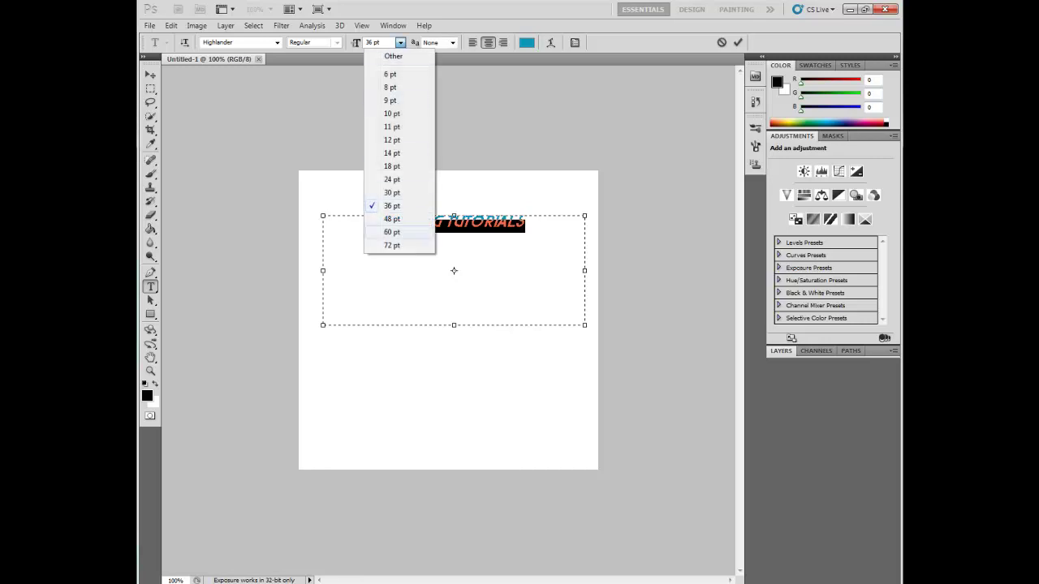
{"action": "left_click", "coordinate": [392, 232]}
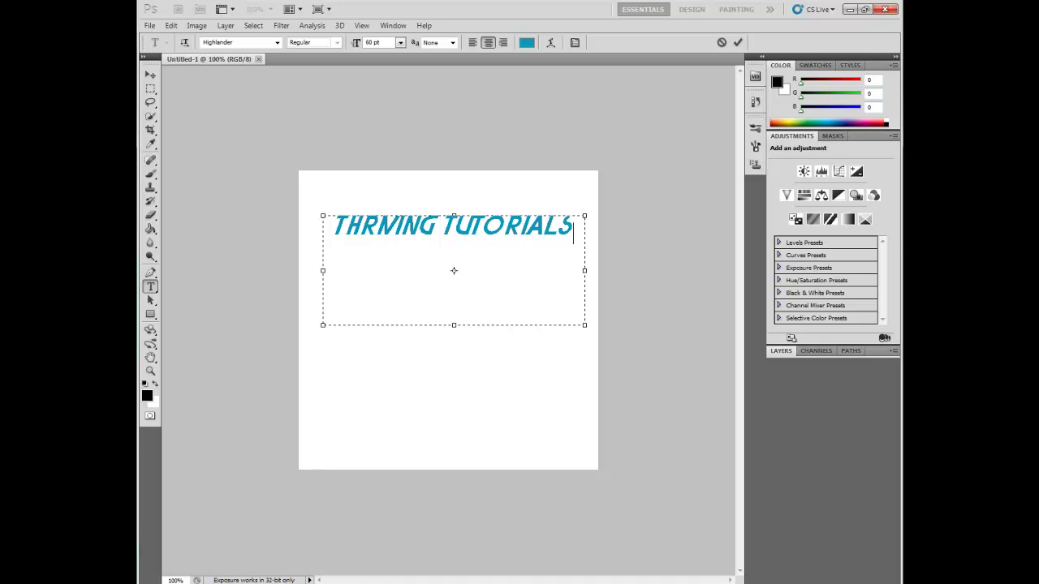
{"action": "key", "text": "shift+Left"}
{"action": "key", "text": "shift+Left"}
{"action": "key", "text": "shift+Left"}
{"action": "key", "text": "shift+Left"}
{"action": "key", "text": "shift+Left"}
{"action": "key", "text": "shift+Left"}
{"action": "key", "text": "shift+Left"}
{"action": "key", "text": "shift+Left"}
{"action": "key", "text": "shift+Left"}
{"action": "key", "text": "shift+Left"}
{"action": "key", "text": "shift+Left"}
{"action": "key", "text": "shift+Left"}
{"action": "key", "text": "shift+Left"}
{"action": "key", "text": "shift+Left"}
{"action": "key", "text": "shift+Left"}
{"action": "key", "text": "shift+Left"}
{"action": "key", "text": "shift+Left"}
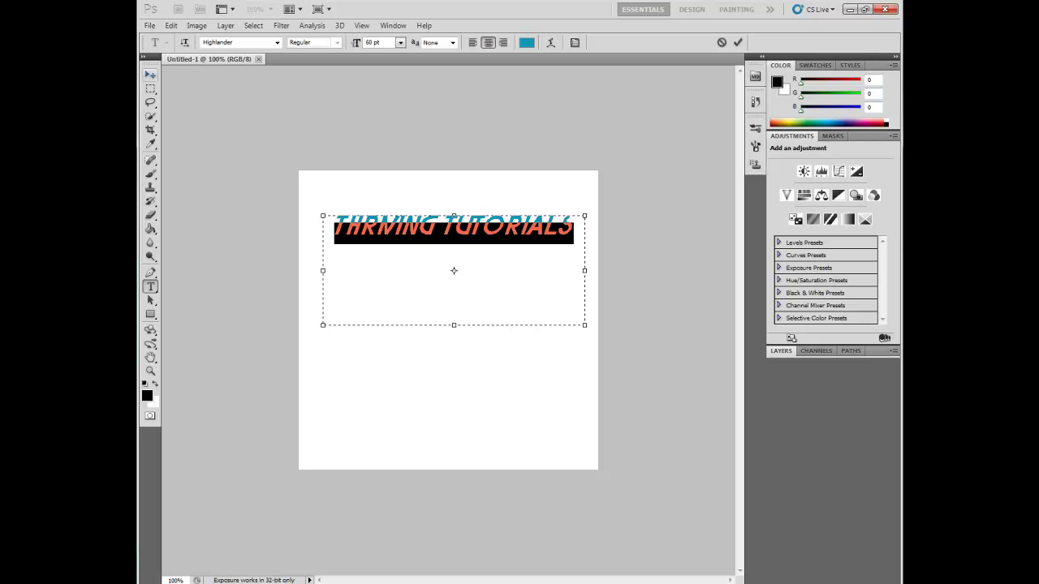
- Commit the "Thriving Tutorials" text and move it down to just above the canvas center
{"action": "key", "text": "ctrl+Return"}
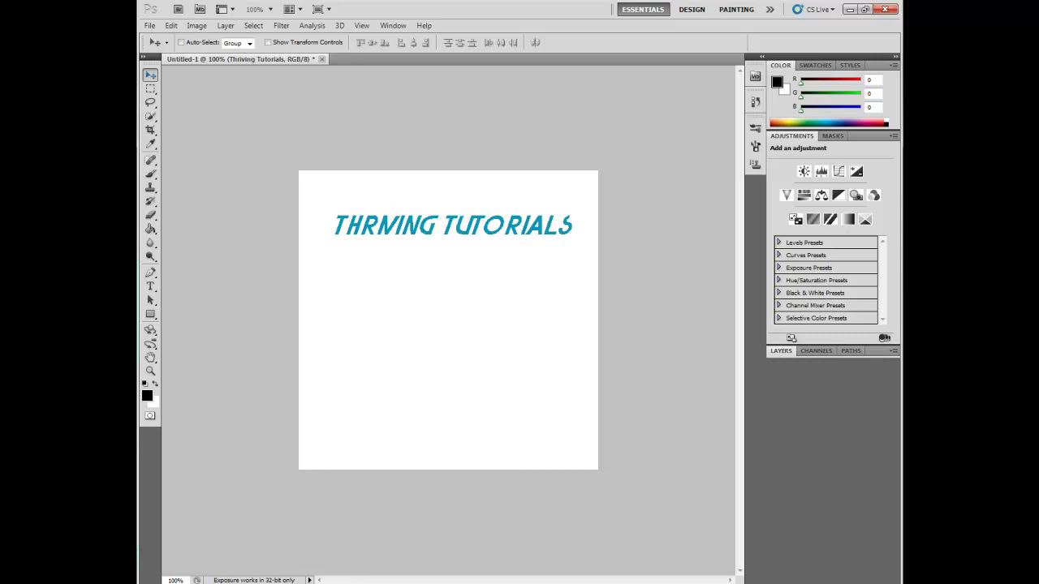
{"action": "left_click_drag", "start_coordinate": [453, 226], "coordinate": [450, 304]}
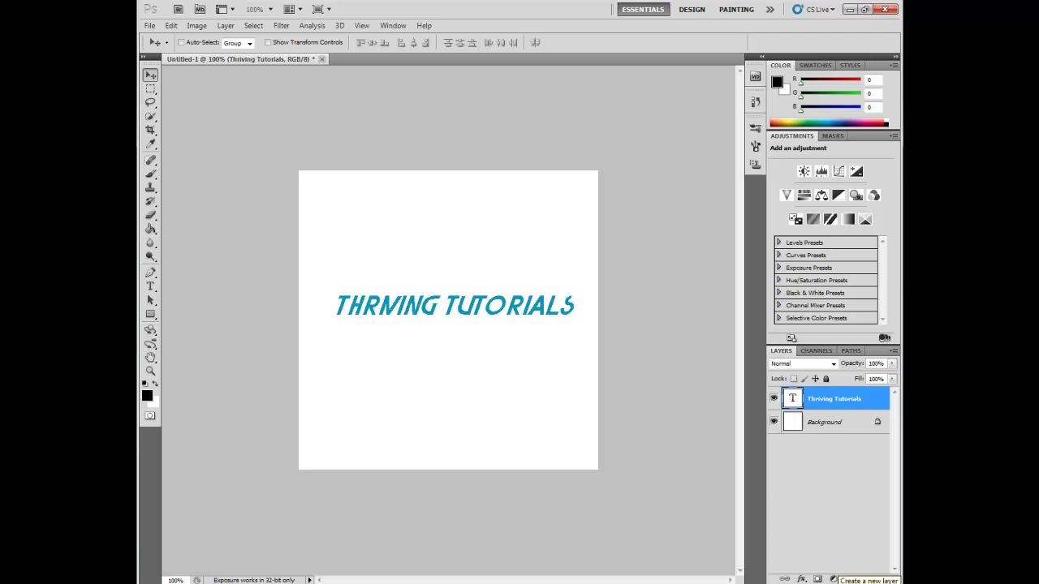
- Add a new layer and create a text box reading "This is" above the "Thriving Tutorials" text
{"action": "left_click", "coordinate": [865, 579]}
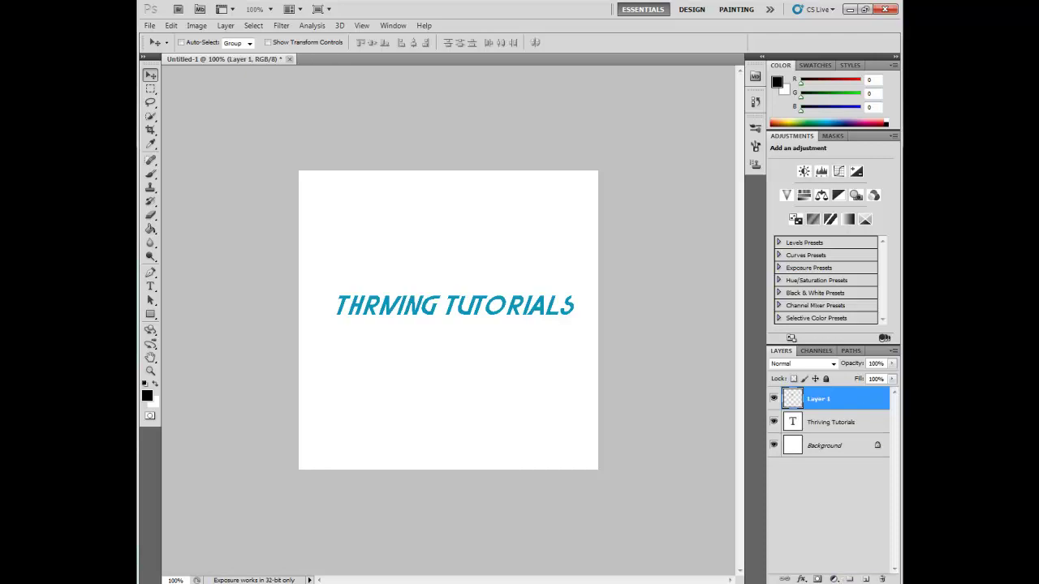
{"action": "left_click", "coordinate": [150, 285]}
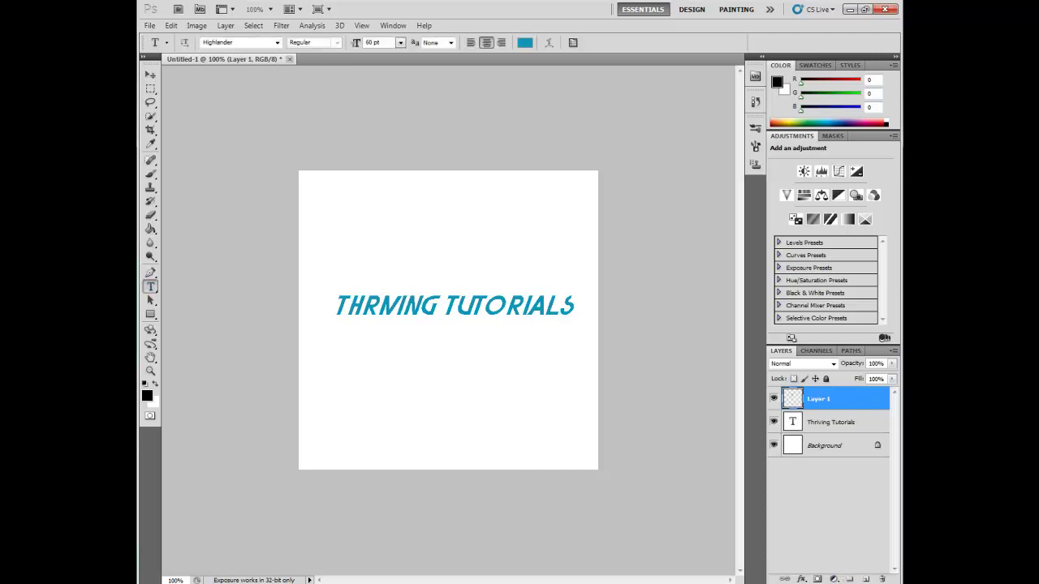
{"action": "left_click_drag", "start_coordinate": [490, 260], "coordinate": [541, 257]}
{"action": "type", "text": "THIS IS"}
- Try Hobo Std on the whole "This is" text, then change its font to Forte
{"action": "key", "text": "ctrl+a"}
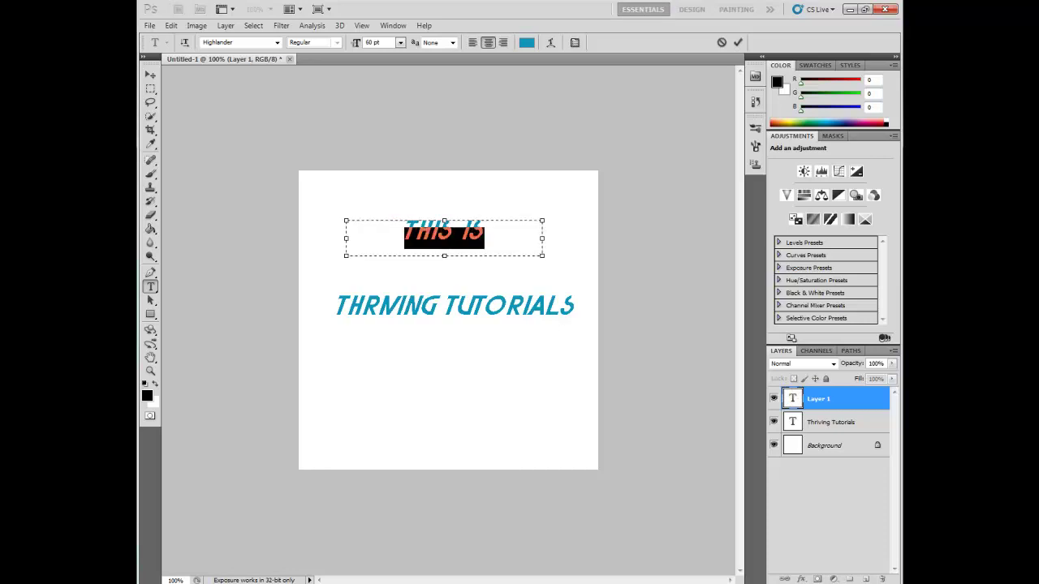
{"action": "left_click", "coordinate": [277, 42]}
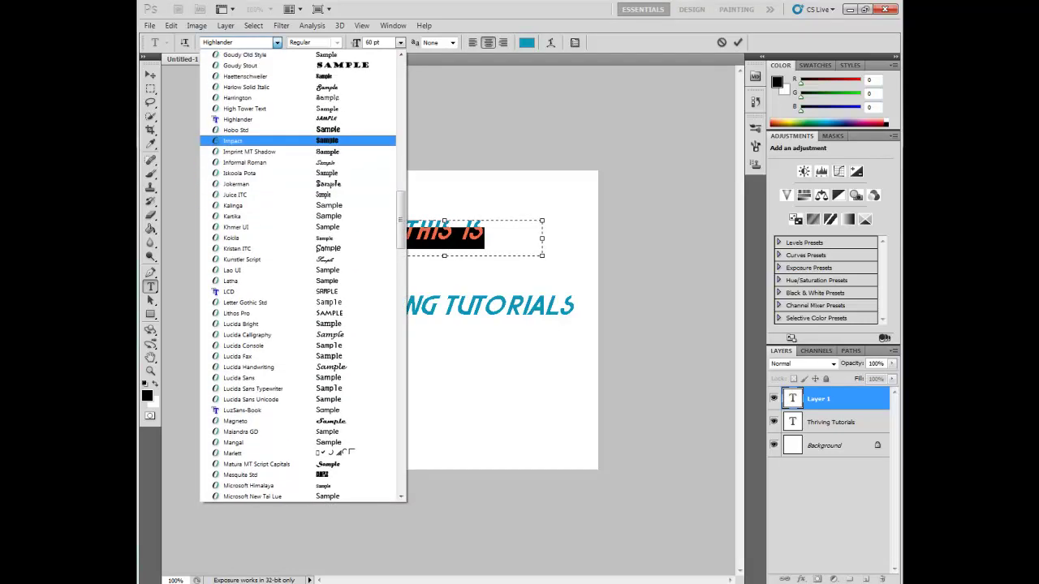
{"action": "key", "text": "Return"}
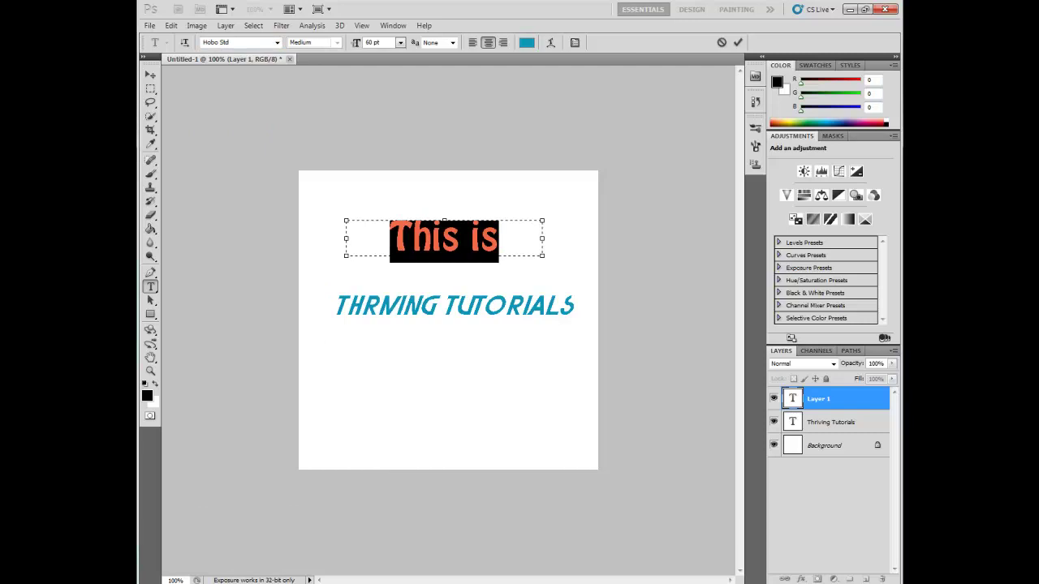
{"action": "left_click", "coordinate": [277, 42]}
{"action": "scroll", "coordinate": [301, 268], "scroll_direction": "up", "scroll_amount": 6}
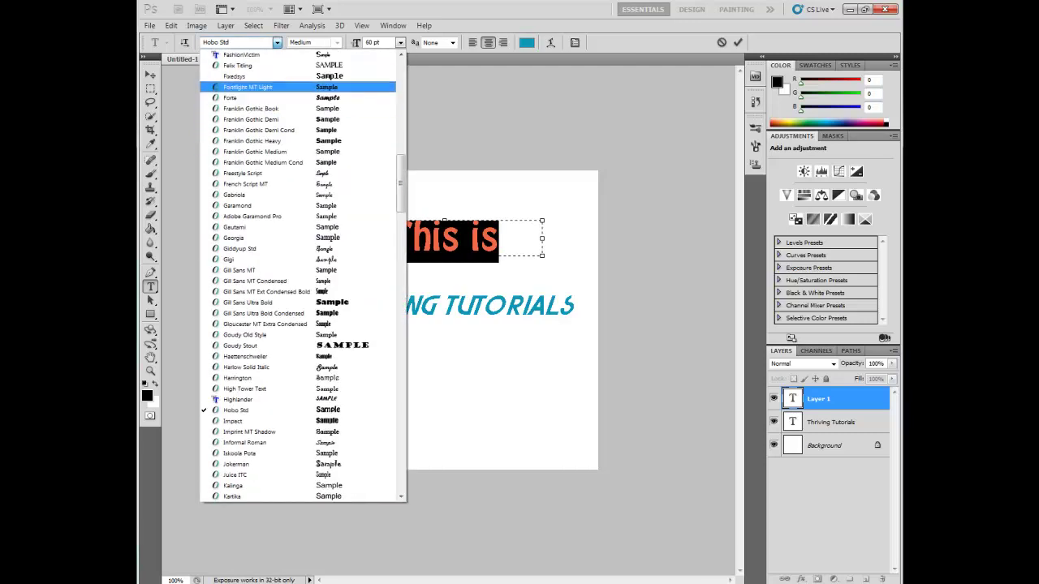
{"action": "key", "text": "Return"}
{"action": "key", "text": "Right"}
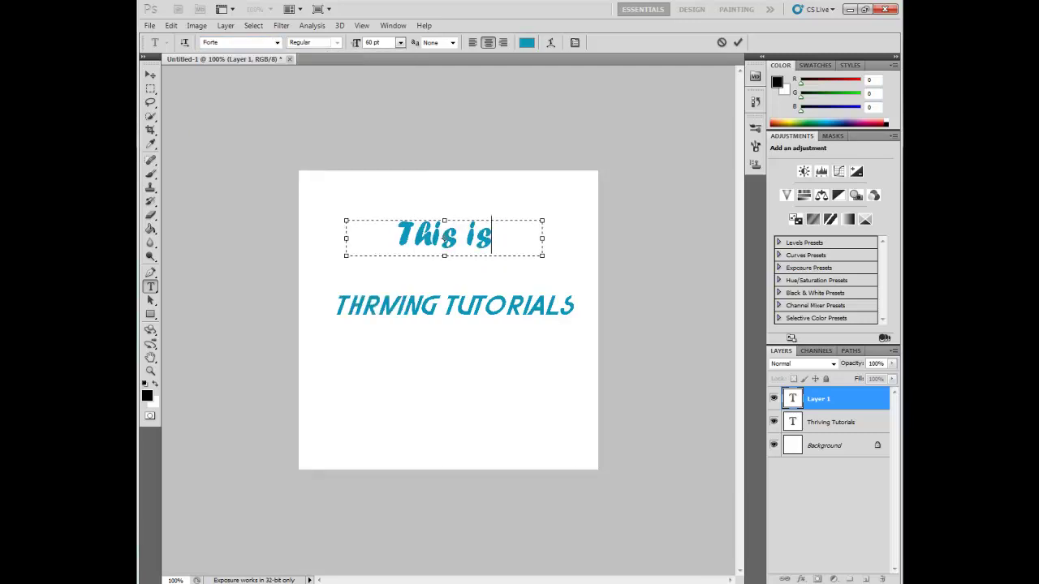
- Change the color of the whole "This is" text to near-black #070808
{"action": "key", "text": "ctrl+a"}
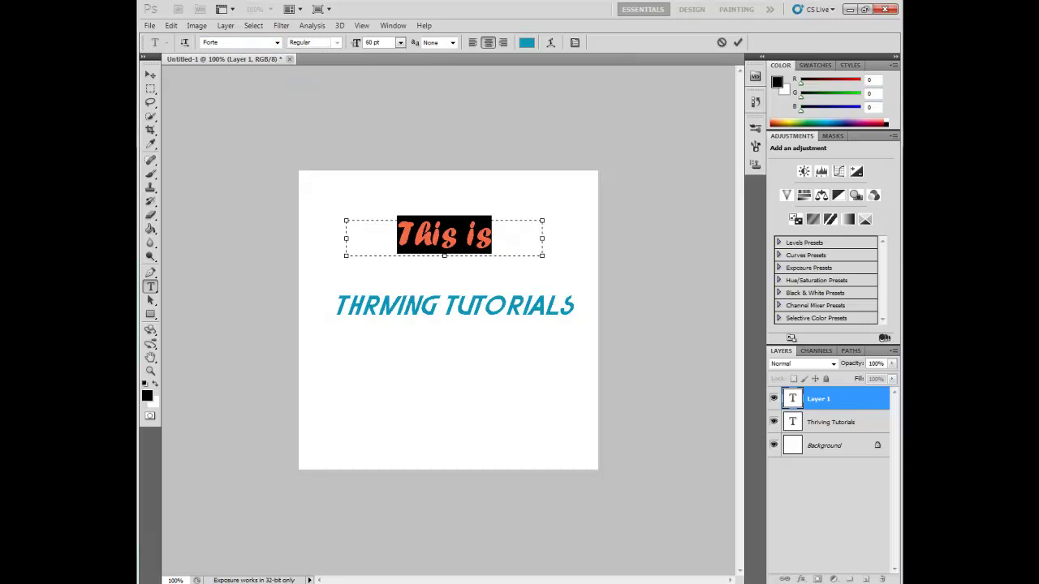
{"action": "left_click", "coordinate": [526, 42]}
{"action": "left_click", "coordinate": [569, 441]}
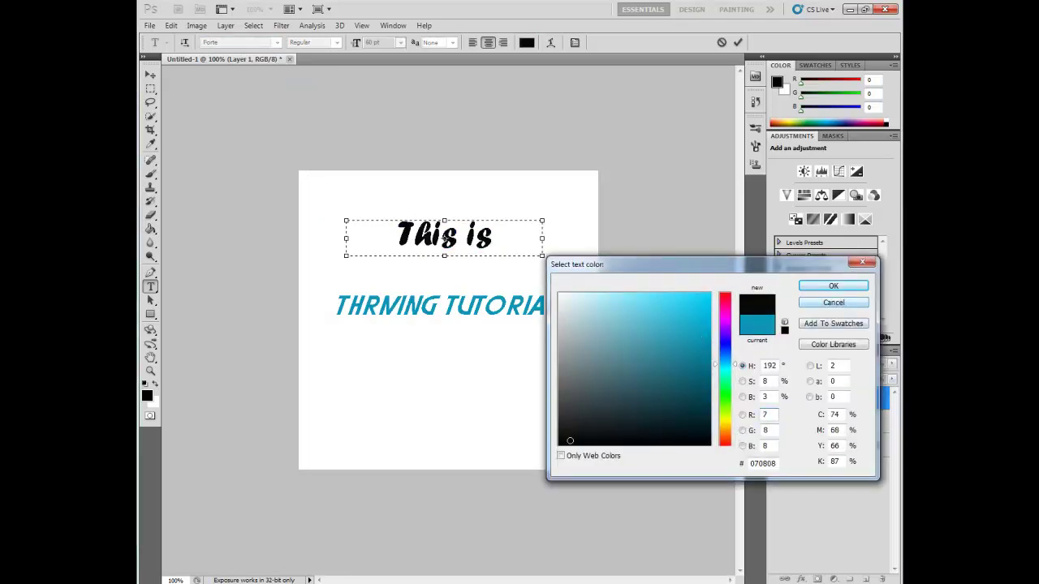
{"action": "left_click", "coordinate": [832, 285]}
- Move the "This is" text down and slightly right so it sits centered just above "Thriving Tutorials"
{"action": "left_click", "coordinate": [150, 74]}
{"action": "left_click_drag", "start_coordinate": [444, 235], "coordinate": [456, 257]}
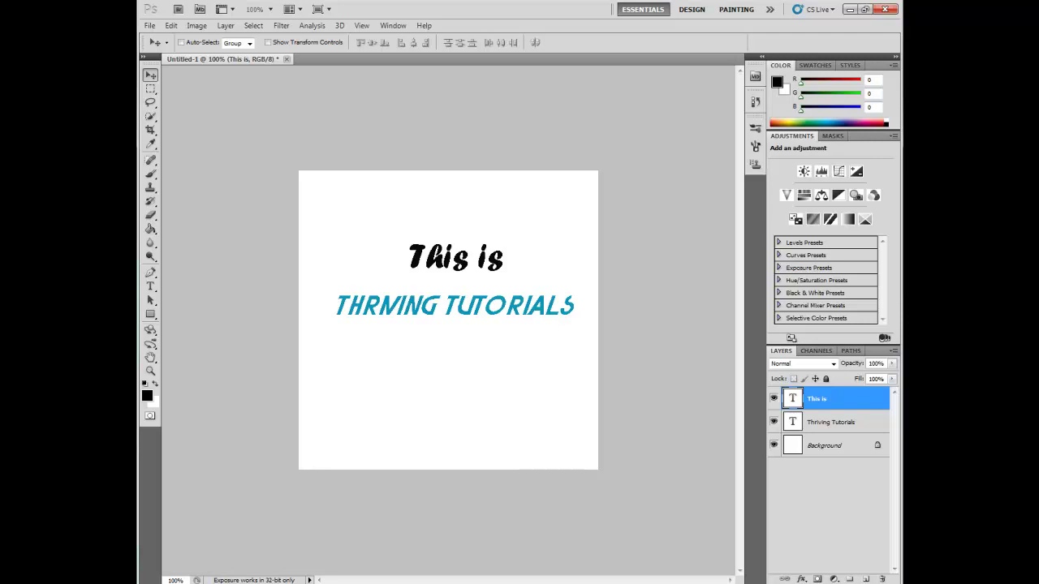
{"action": "left_click", "coordinate": [834, 422]}
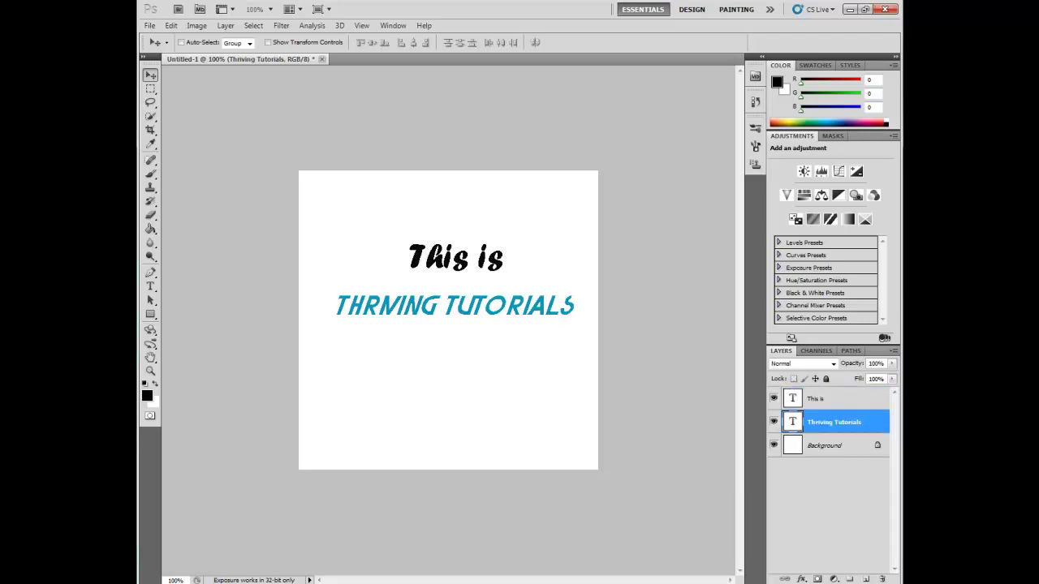
{"action": "left_click", "coordinate": [828, 398]}
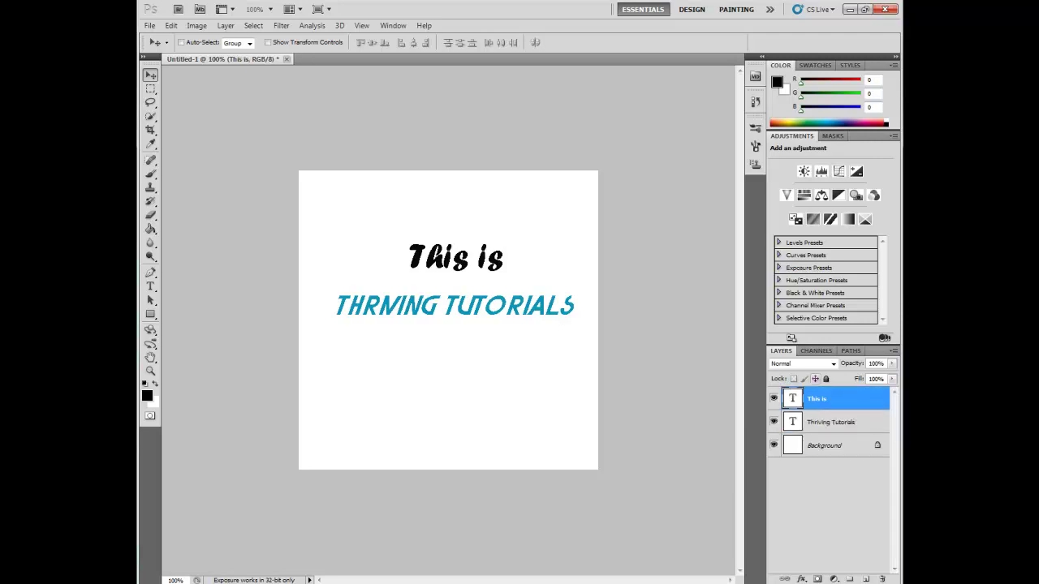
- Move the "This is" text slightly up and left, and the "Thriving Tutorials" text slightly up and right
{"action": "mouse_move", "coordinate": [456, 257]}
{"action": "left_mouse_down"}
{"action": "mouse_move", "coordinate": [478, 258]}
{"action": "mouse_move", "coordinate": [418, 259]}
{"action": "mouse_move", "coordinate": [458, 252]}
{"action": "mouse_move", "coordinate": [450, 255]}
{"action": "left_mouse_up"}
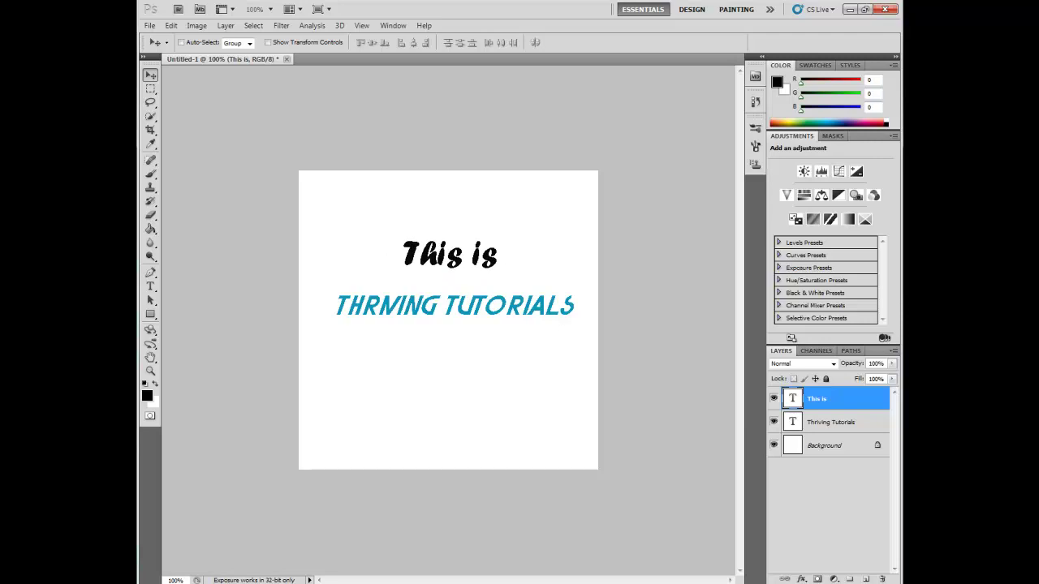
{"action": "left_click", "coordinate": [833, 422]}
{"action": "mouse_move", "coordinate": [324, 331]}
{"action": "left_mouse_down"}
{"action": "mouse_move", "coordinate": [365, 357]}
{"action": "mouse_move", "coordinate": [323, 337]}
{"action": "mouse_move", "coordinate": [327, 325]}
{"action": "left_mouse_up"}
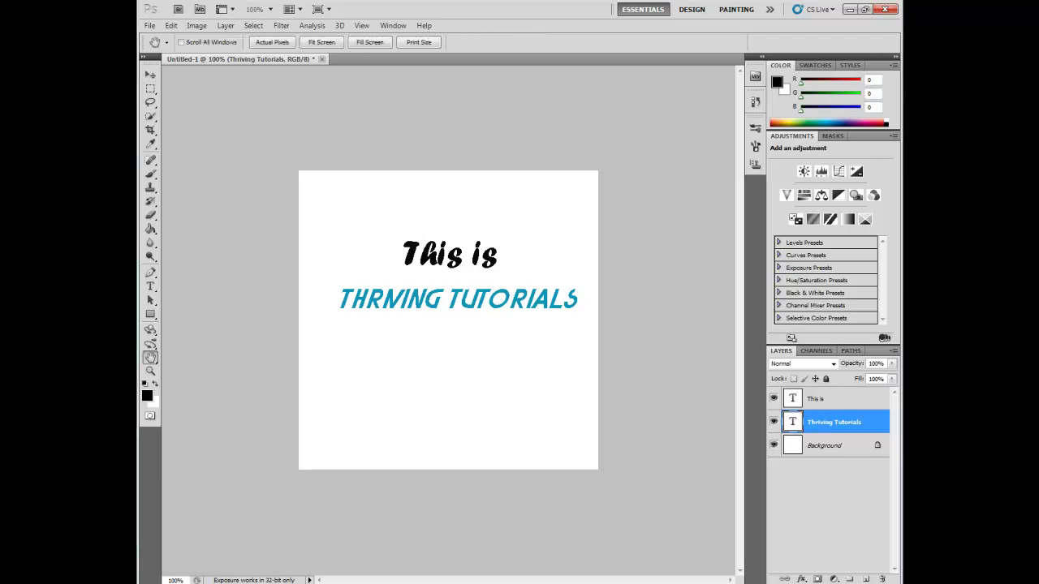
- Try the Drop Shadow and Inner Shadow effects on the "Thriving Tutorials" layer and discard the layer style changes
{"action": "left_click_drag", "start_coordinate": [609, 250], "coordinate": [647, 166]}
{"action": "left_click", "coordinate": [622, 218]}
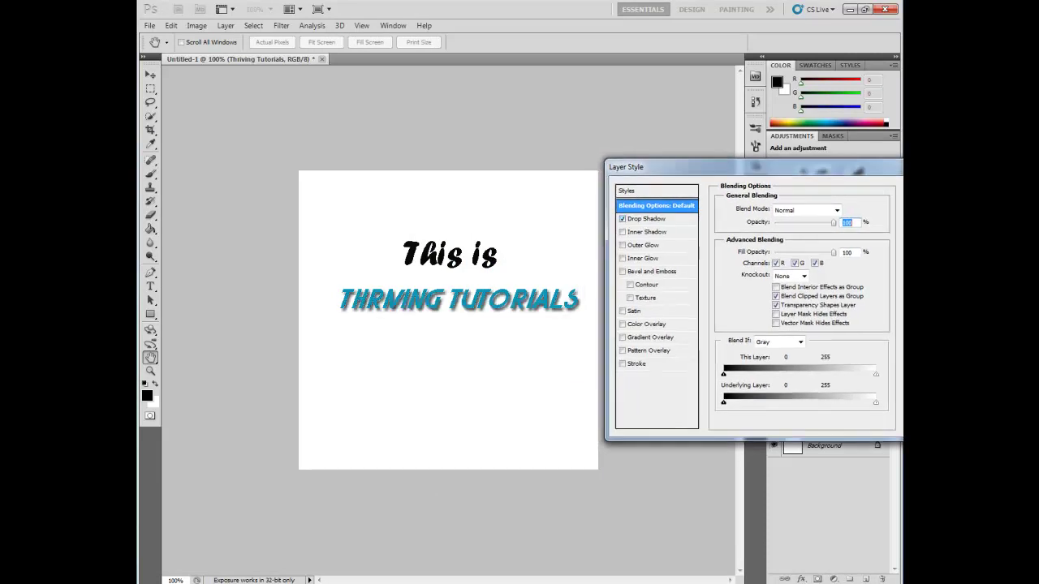
{"action": "left_click", "coordinate": [646, 218]}
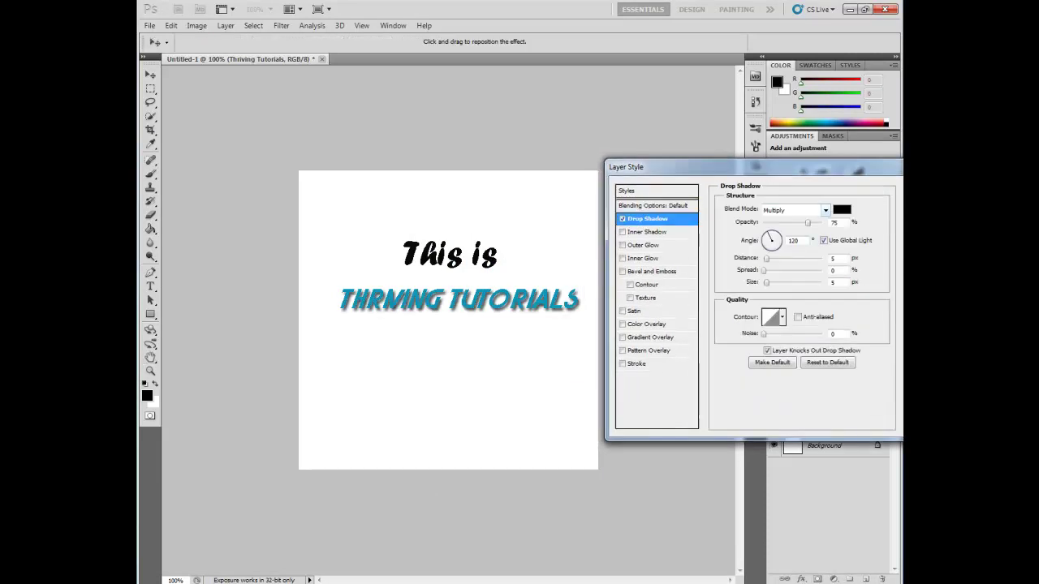
{"action": "left_click", "coordinate": [623, 219]}
{"action": "left_click", "coordinate": [622, 232]}
{"action": "left_click", "coordinate": [622, 232]}
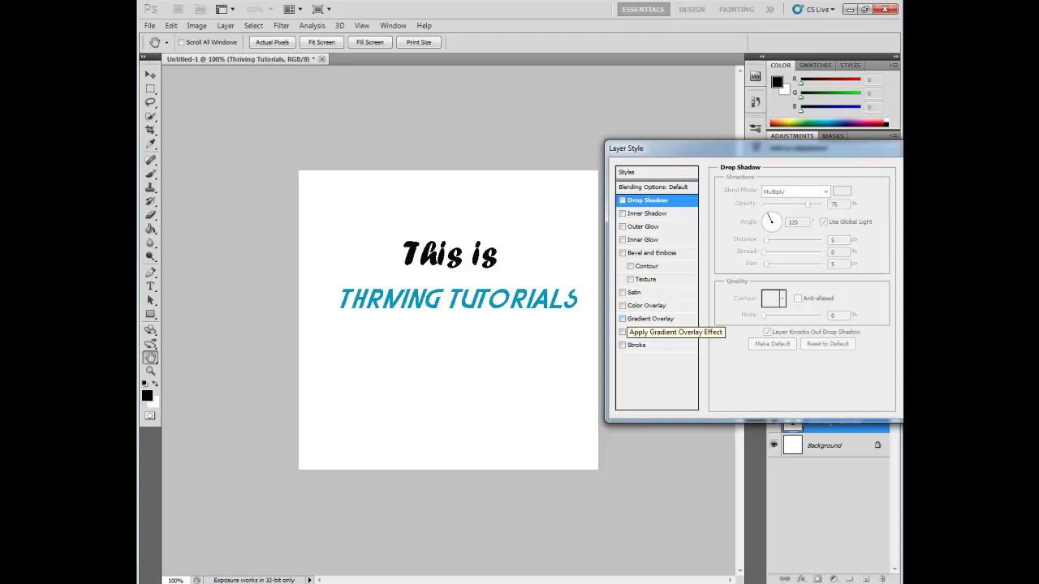
{"action": "left_click_drag", "start_coordinate": [650, 148], "coordinate": [373, 202]}
{"action": "key", "text": "Escape"}
- Delete the "This is" text layer, keeping the "Thriving Tutorials" layer
{"action": "left_click", "coordinate": [817, 398]}
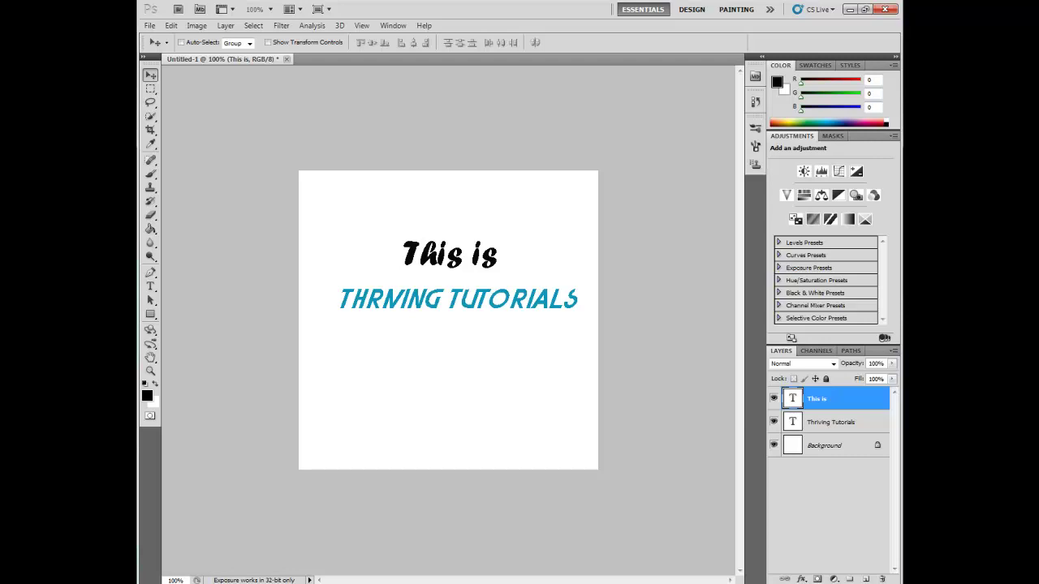
{"action": "left_click", "coordinate": [833, 422]}
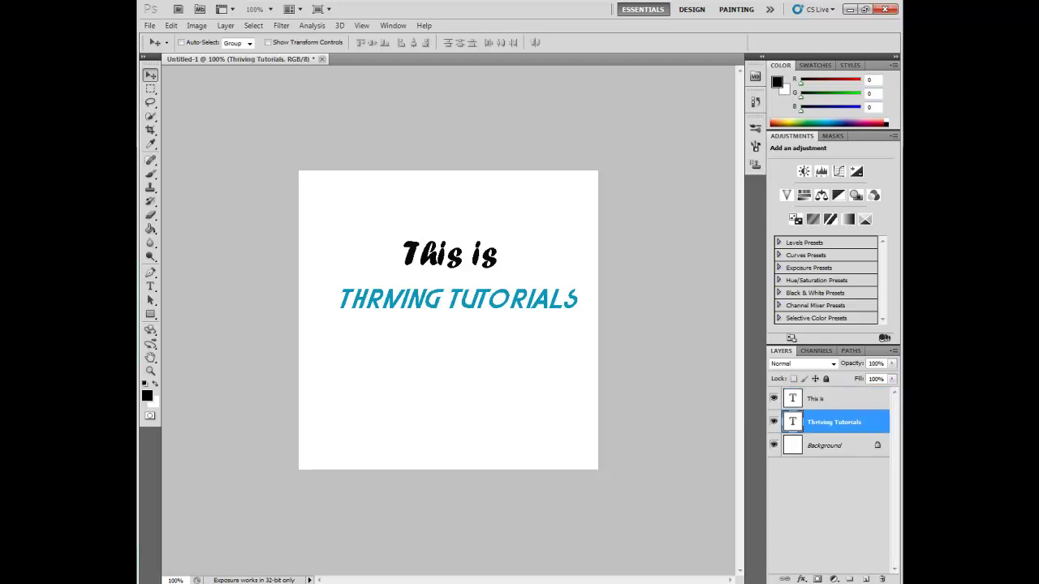
{"action": "left_click", "coordinate": [827, 399]}
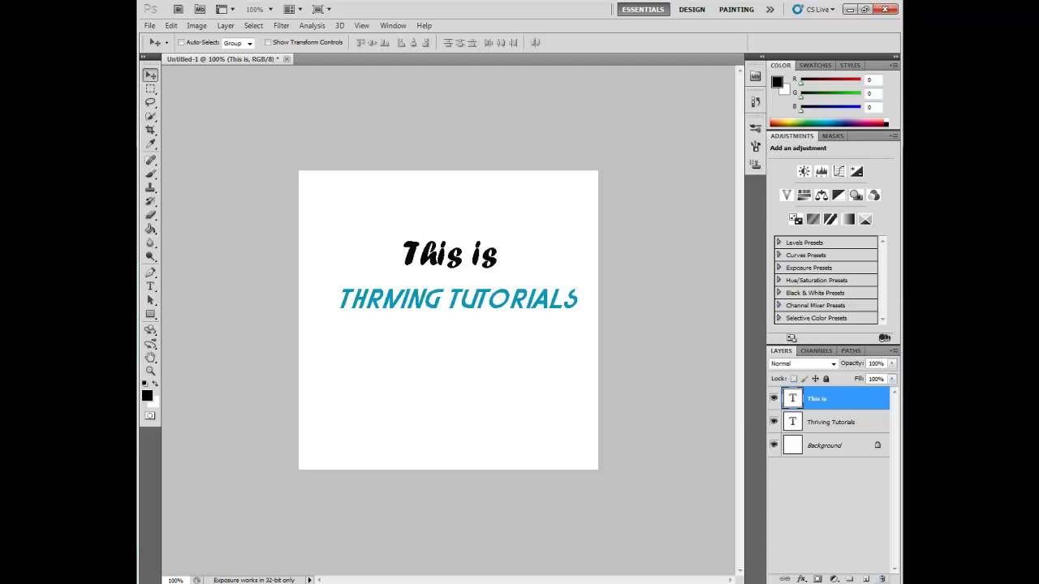
{"action": "key", "text": "Delete"}
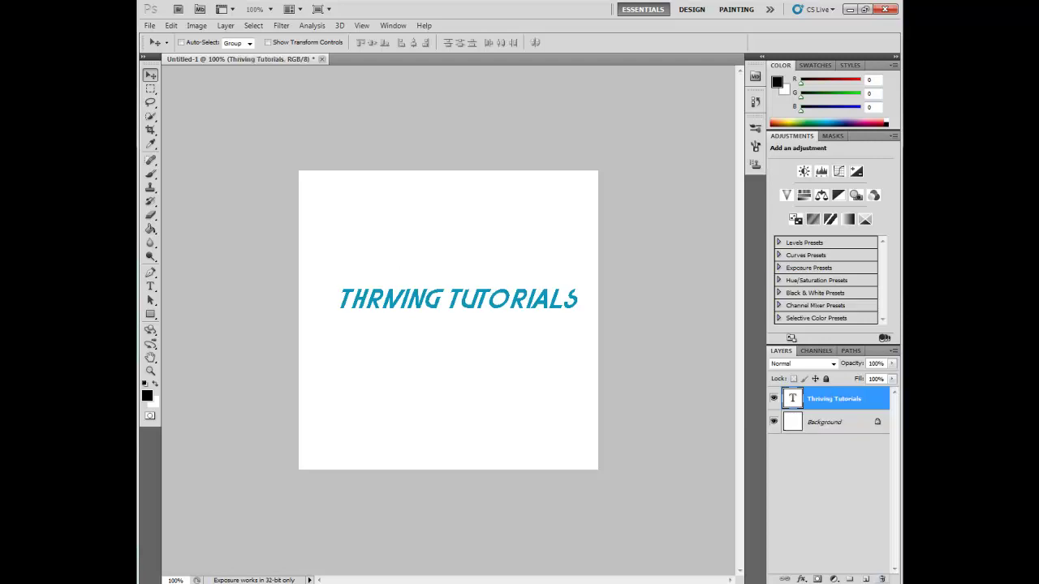
- Nudge the "Thriving Tutorials" text slightly left and down, and dismiss the Windows color scheme prompt
{"action": "key", "text": "Left"}
{"action": "key", "text": "Left"}
{"action": "key", "text": "Left"}
{"action": "key", "text": "Left"}
{"action": "key", "text": "Down"}
{"action": "key", "text": "Down"}
{"action": "key", "text": "Down"}
{"action": "key", "text": "Down"}
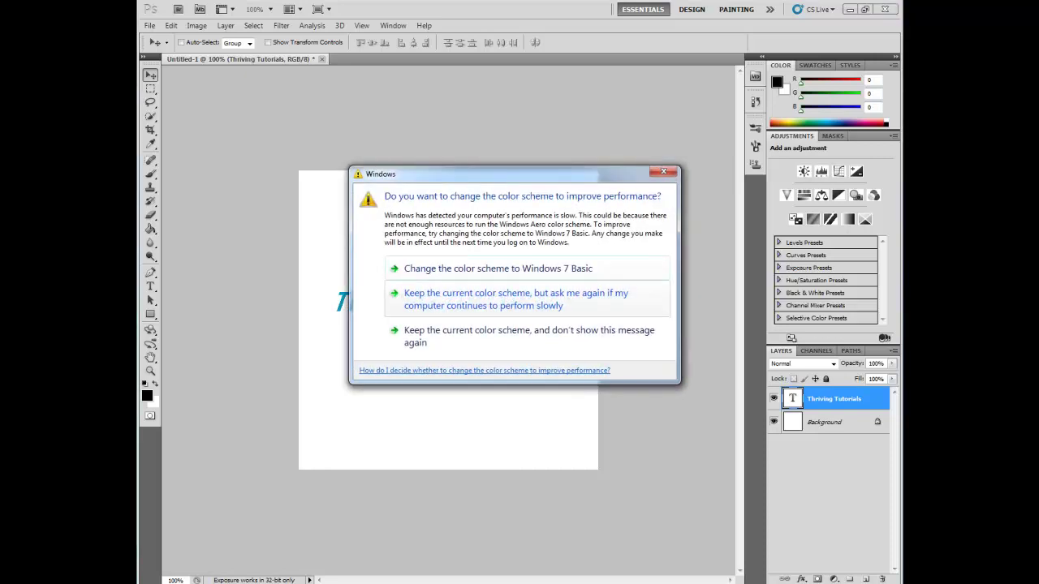
{"action": "key", "text": "Escape"}
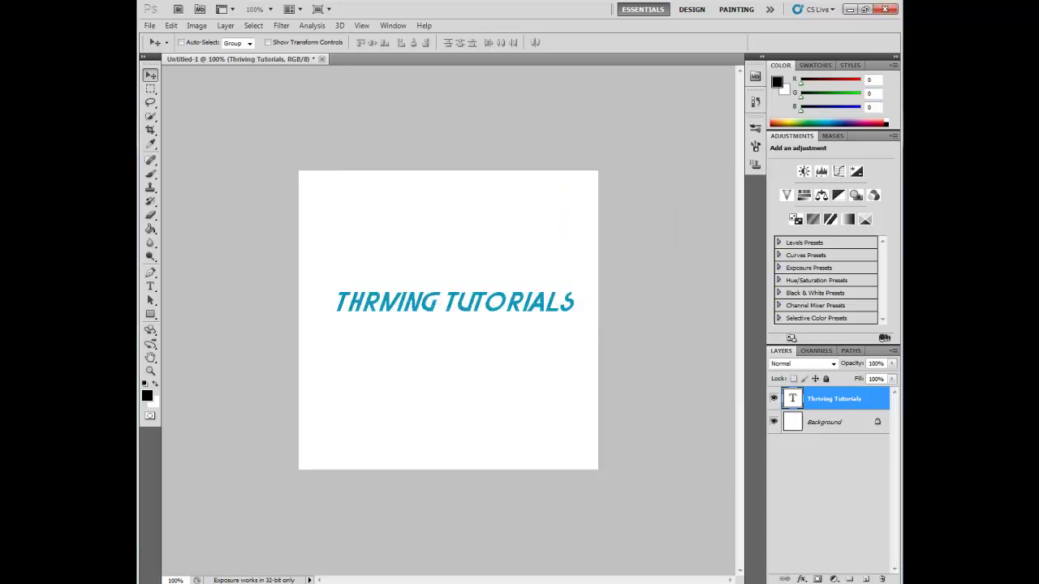